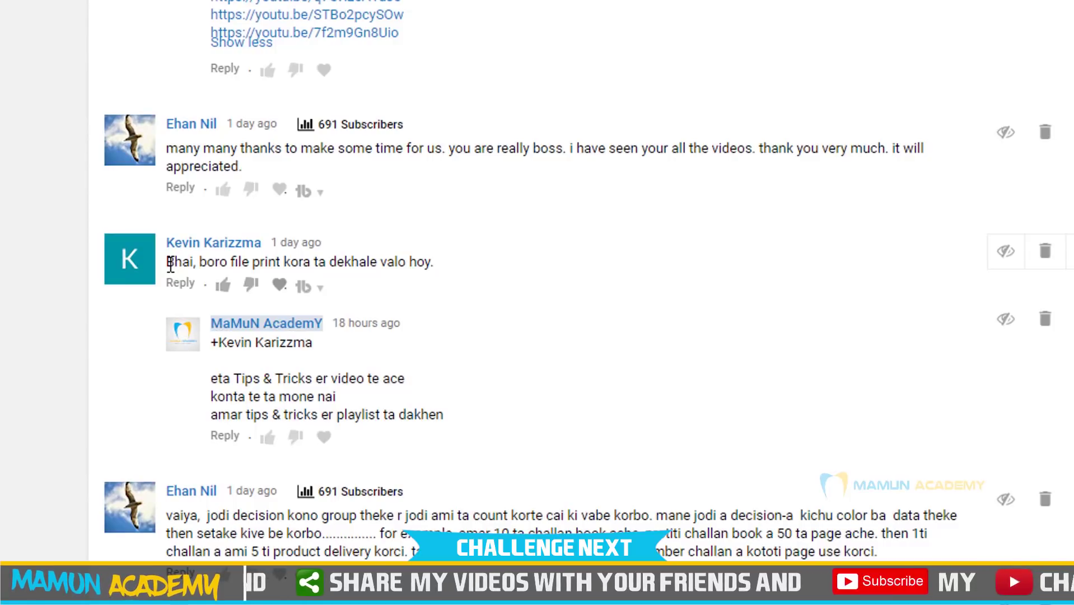
- Highlight the printing comment, then browse the Double Vlookup, LOOKUP VS VLOOKUP and VLOOKUP IN 3 TABLES sheets
mouse_move(173, 267)
mouse_down()
mouse_move(436, 280)
mouse_move(456, 262)
mouse_up()
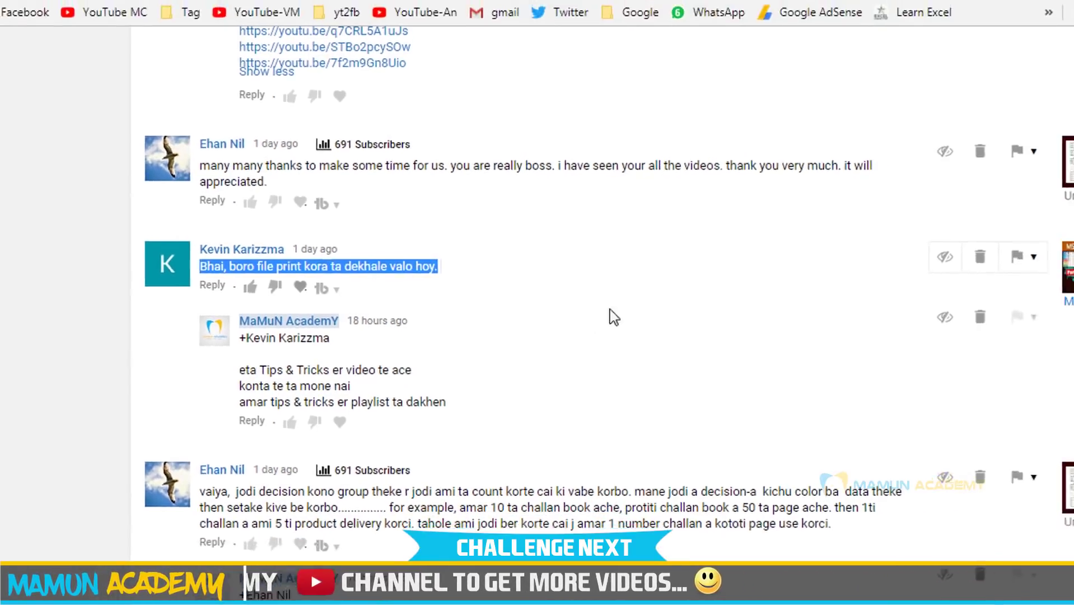
click(317, 285)
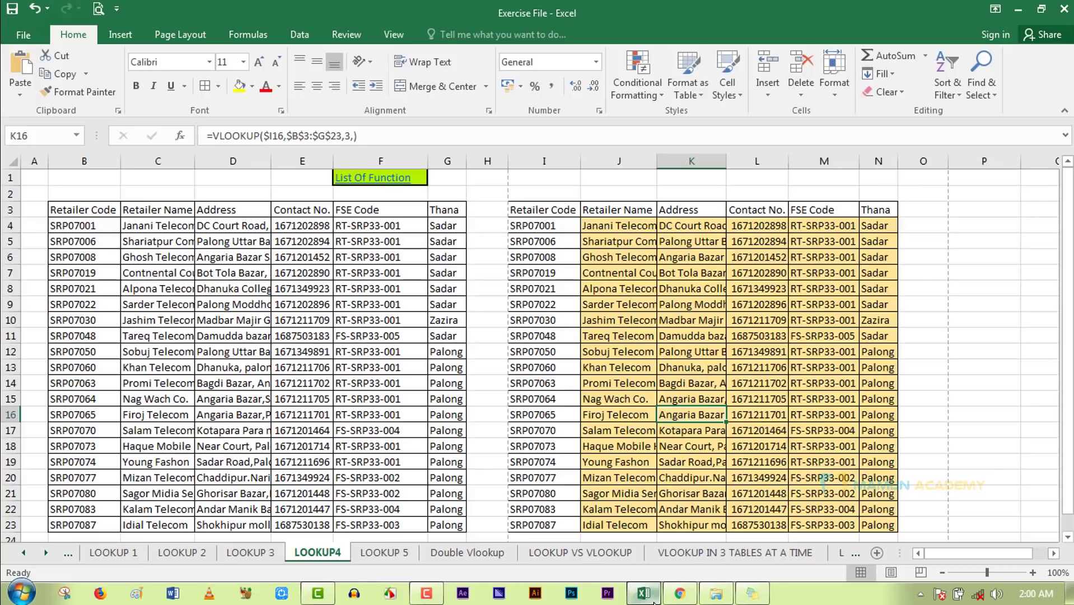
scroll(715, 334, down, 1)
scroll(722, 329, up, 1)
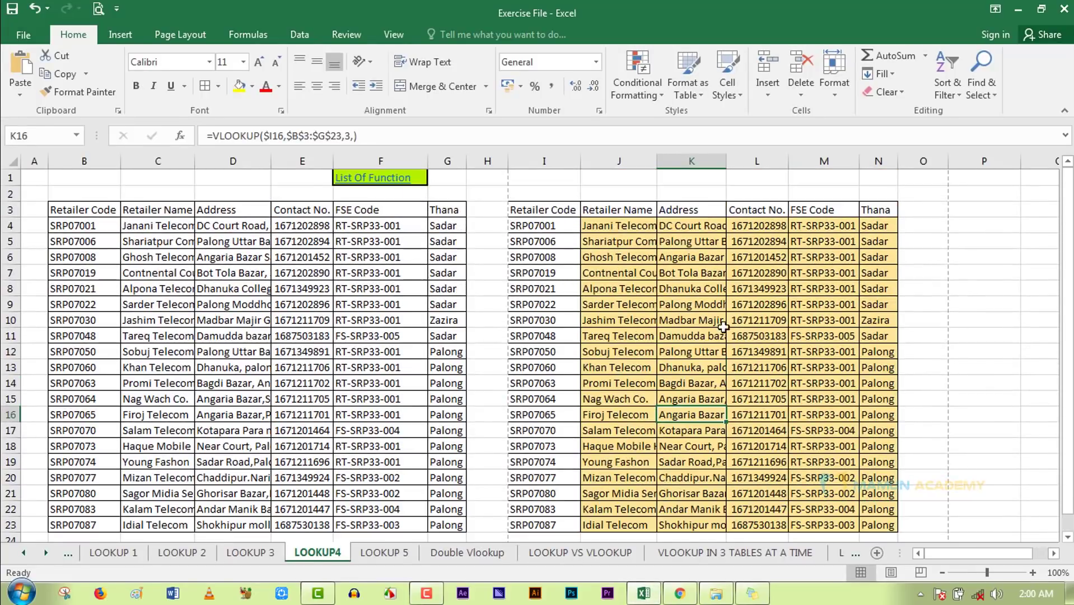
click(433, 553)
scroll(538, 482, down, 7)
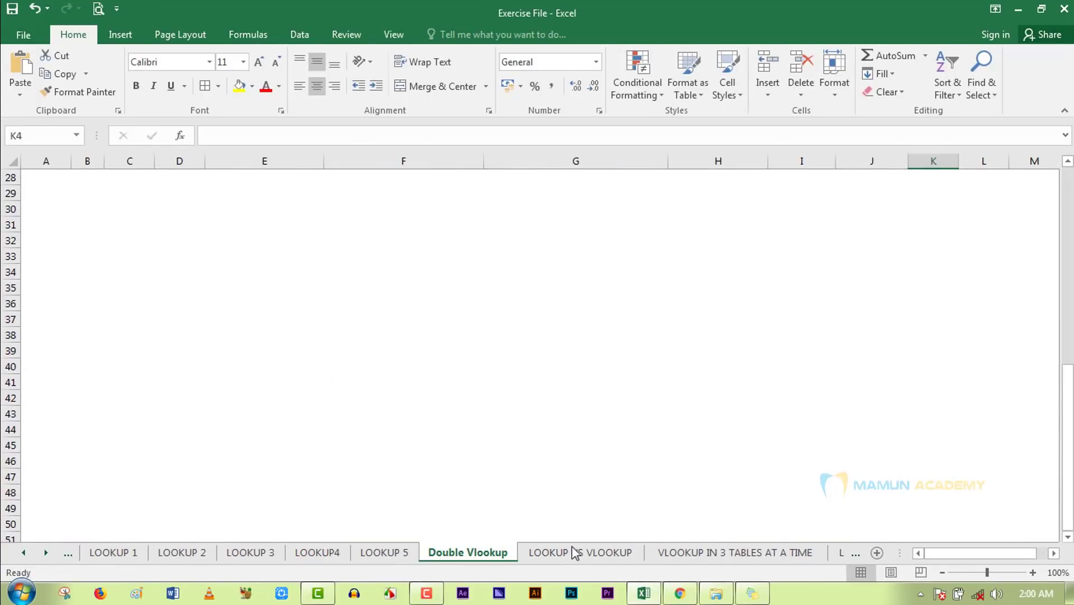
click(582, 552)
click(748, 554)
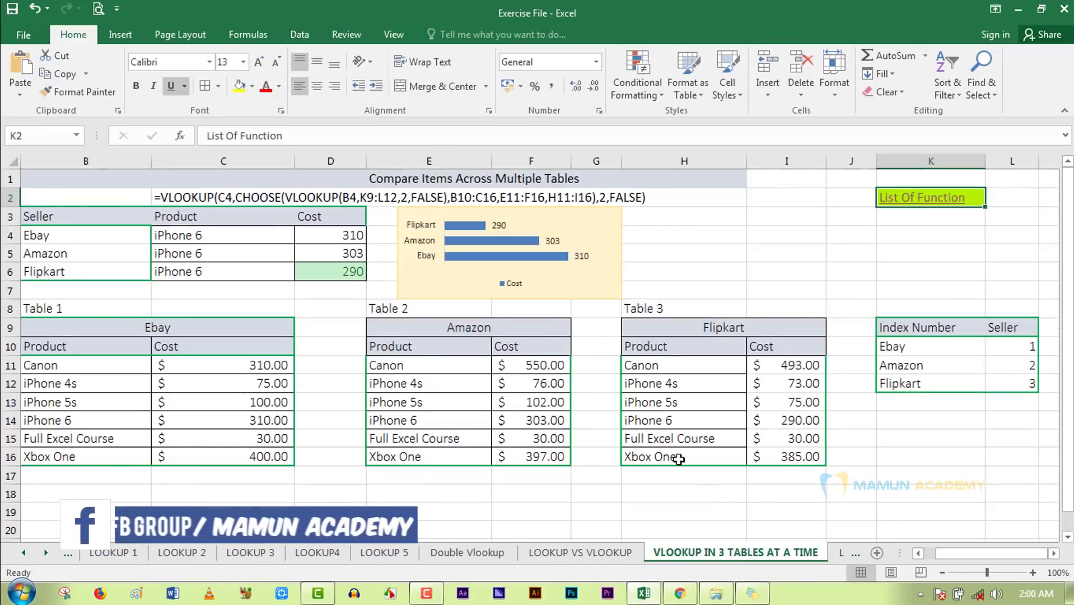
scroll(642, 403, down, 6)
scroll(643, 401, up, 2)
scroll(643, 401, up, 4)
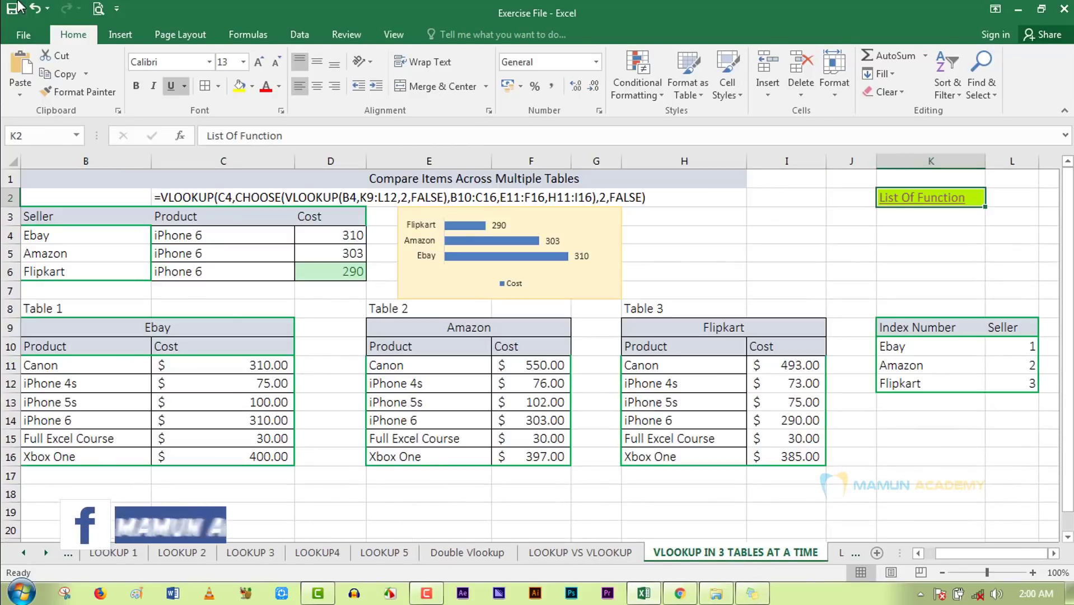
- Preview the VLOOKUP IN 3 TABLES AT A TIME sheet's printout through page 2
key(ctrl+p)
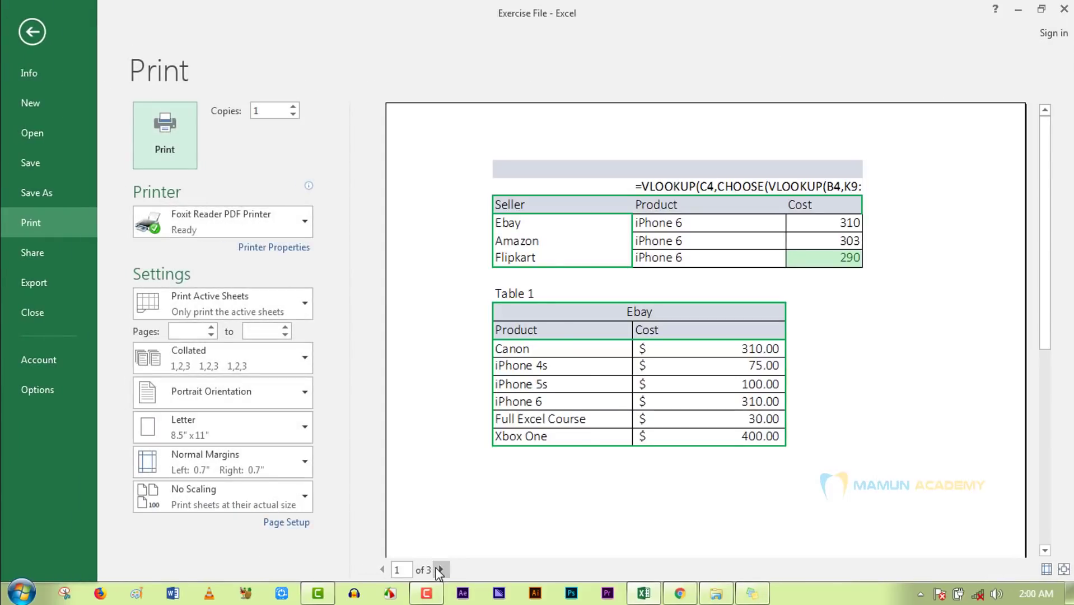
click(440, 568)
key(Escape)
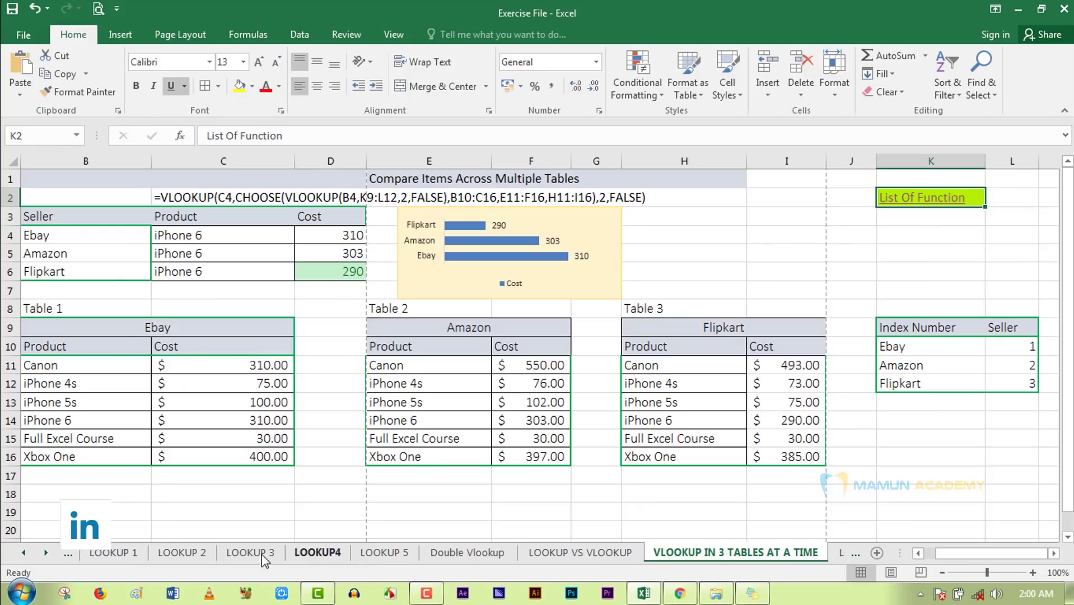
- Switch to LOOKUP 3 and check its three-page print preview, with Orange alone on page 3
click(250, 552)
click(96, 8)
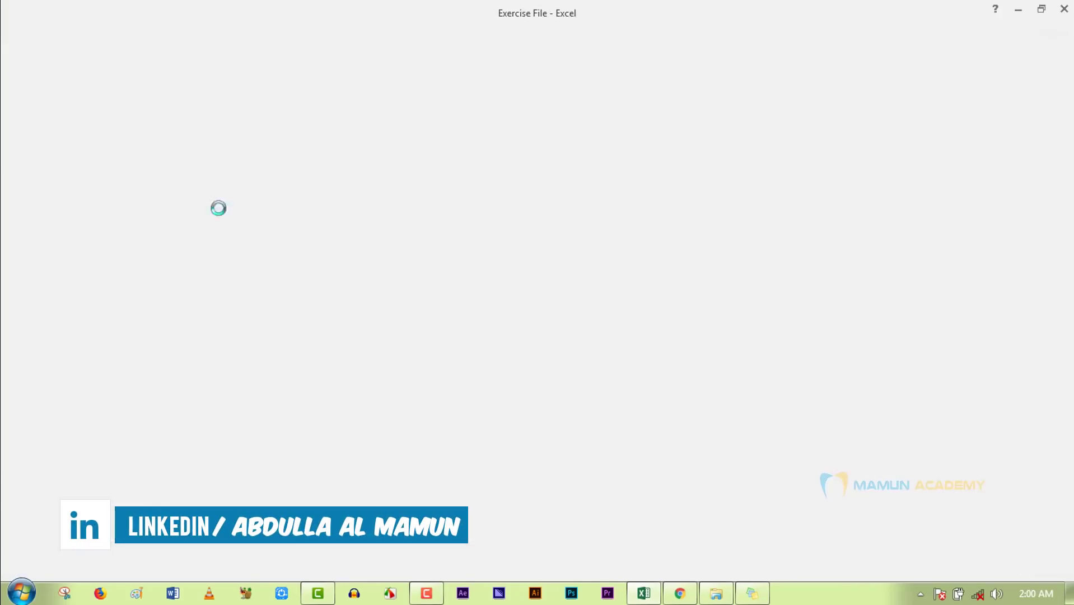
click(441, 569)
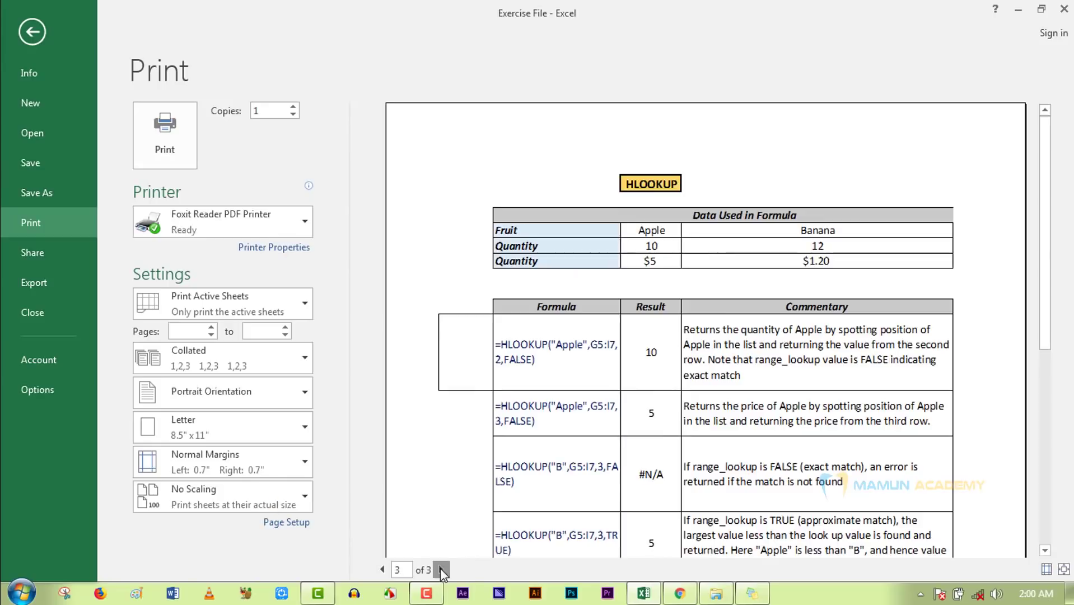
click(441, 569)
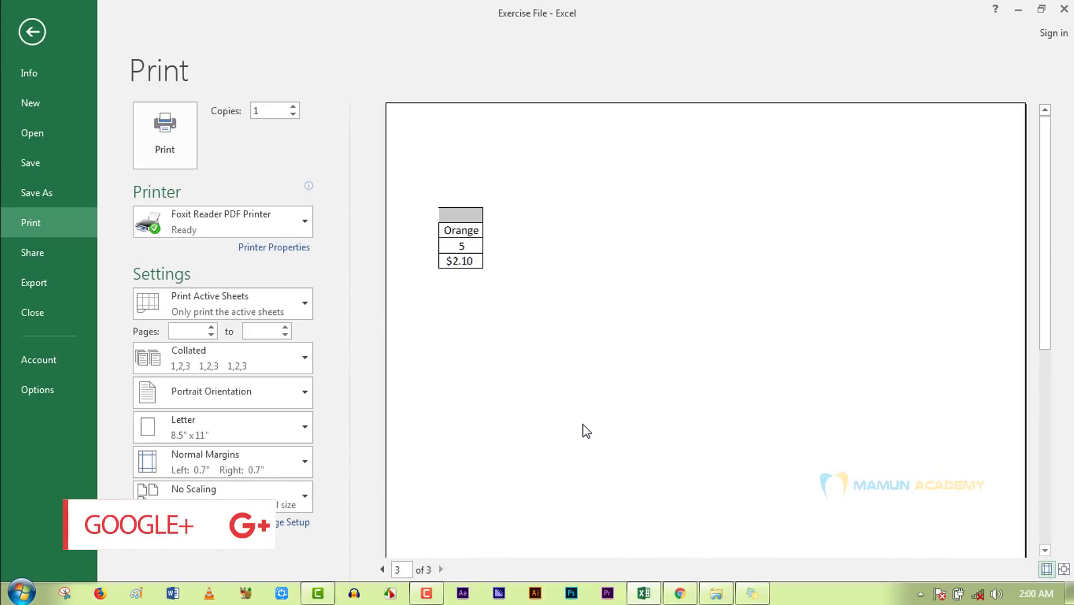
key(Escape)
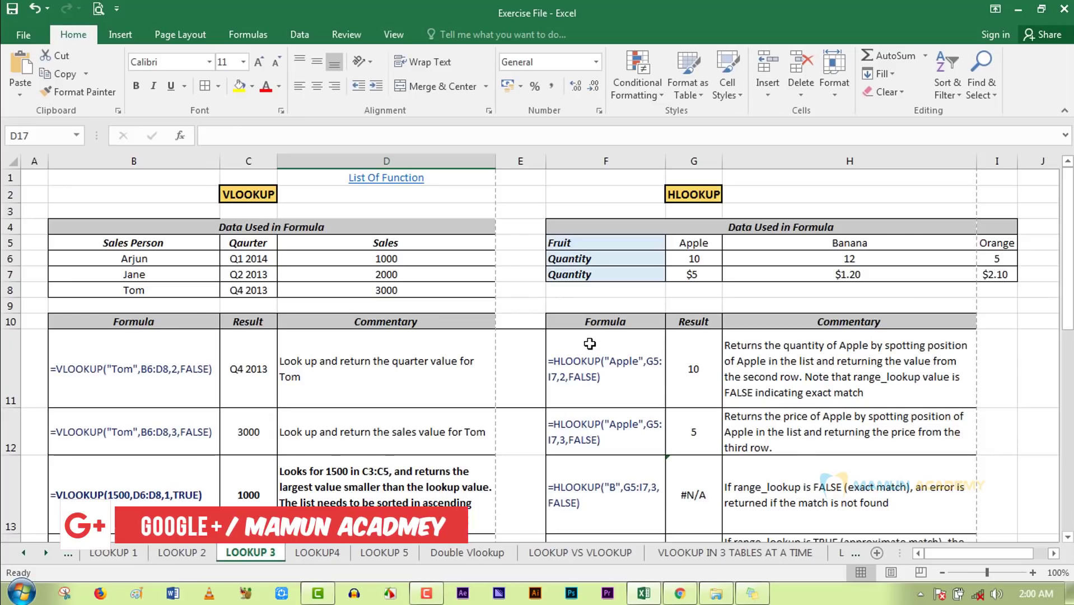
- Go back to the top of LOOKUP 3 and bring up its print preview with Ctrl+P
scroll(590, 343, down, 7)
scroll(590, 343, down, 6)
scroll(589, 343, up, 11)
scroll(589, 344, up, 2)
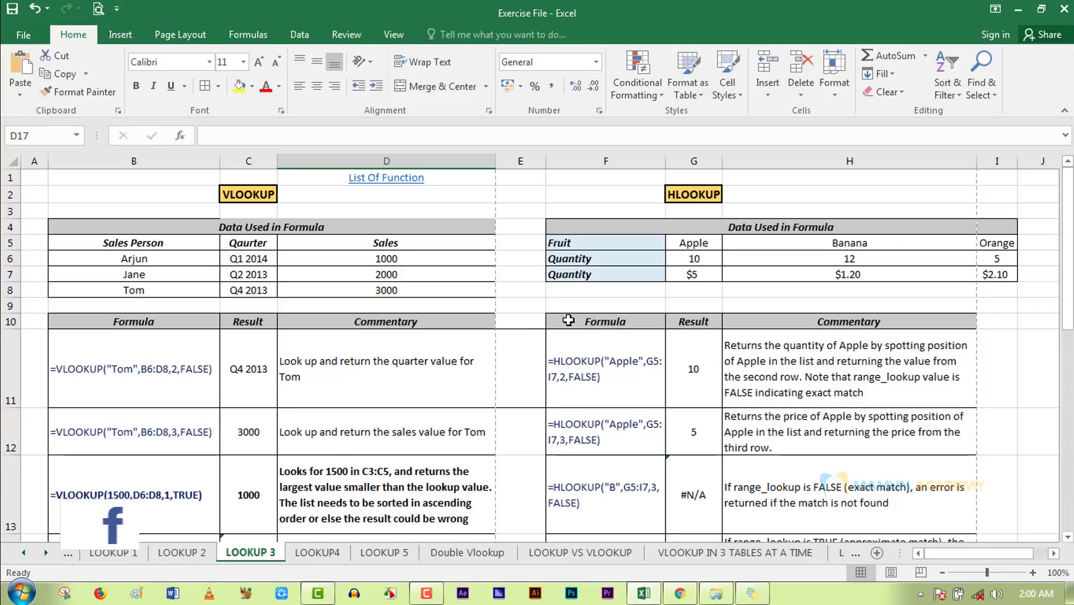
key(Up)
key(Up)
key(Up)
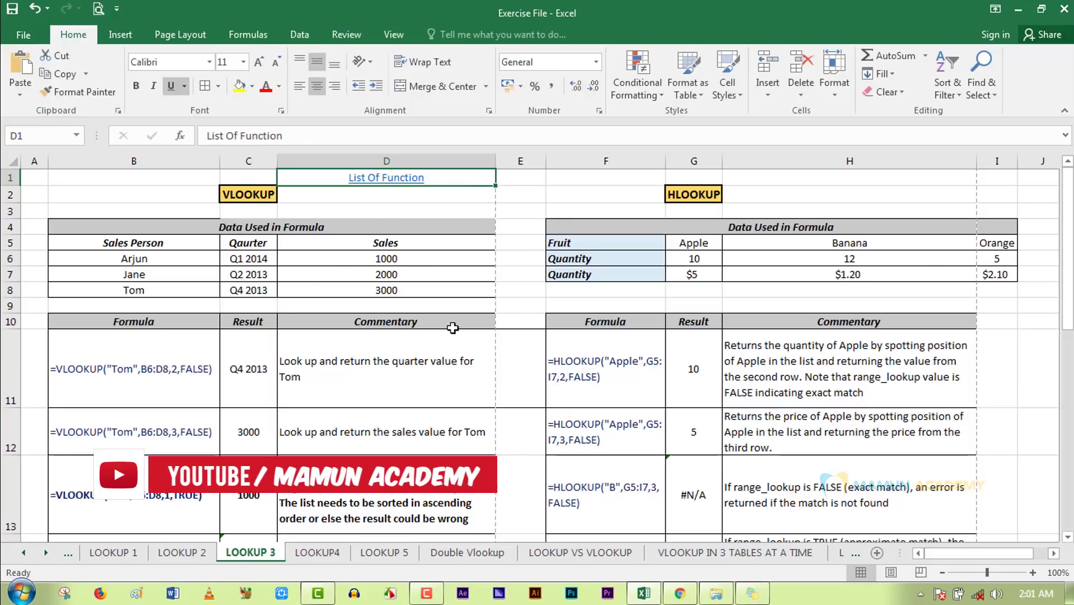
scroll(448, 336, down, 4)
scroll(448, 355, up, 1)
scroll(451, 358, up, 3)
scroll(453, 360, up, 1)
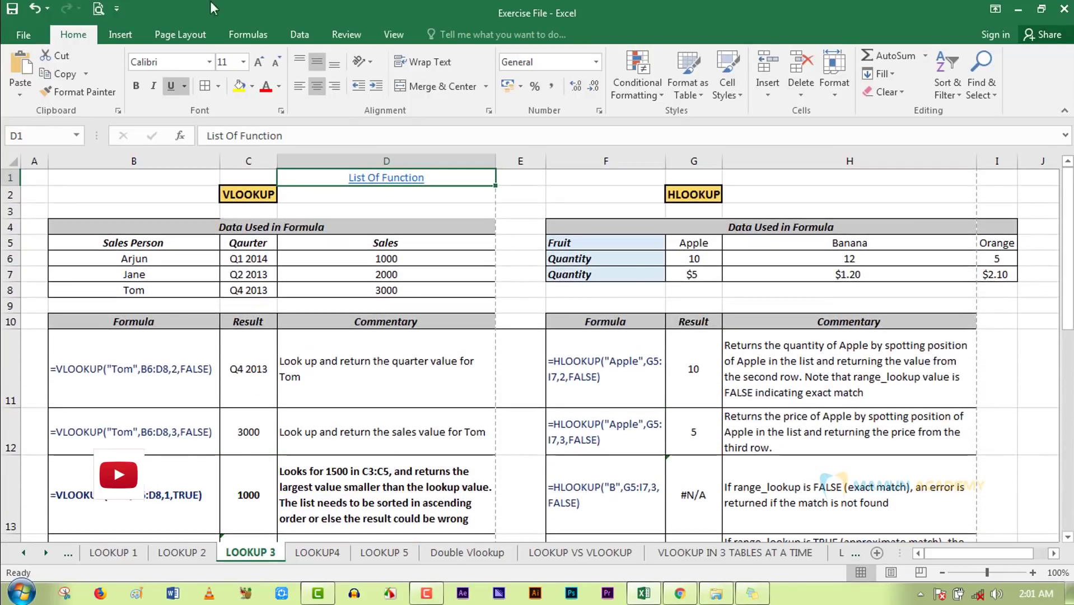
key(ctrl+p)
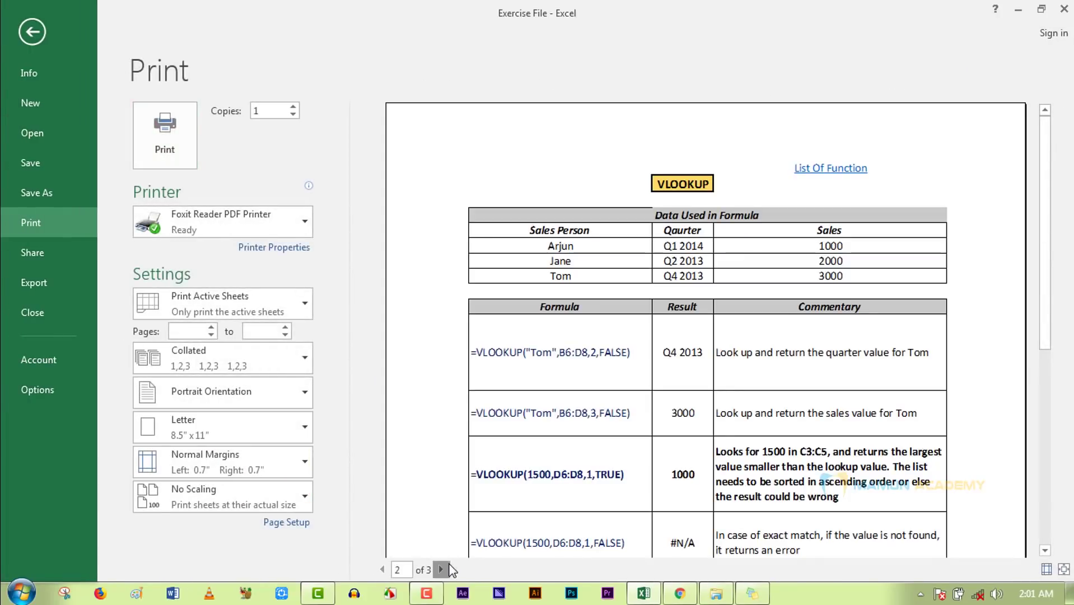
- Page the preview to page 3, then open Page Setup and review its margin settings
click(440, 566)
click(440, 566)
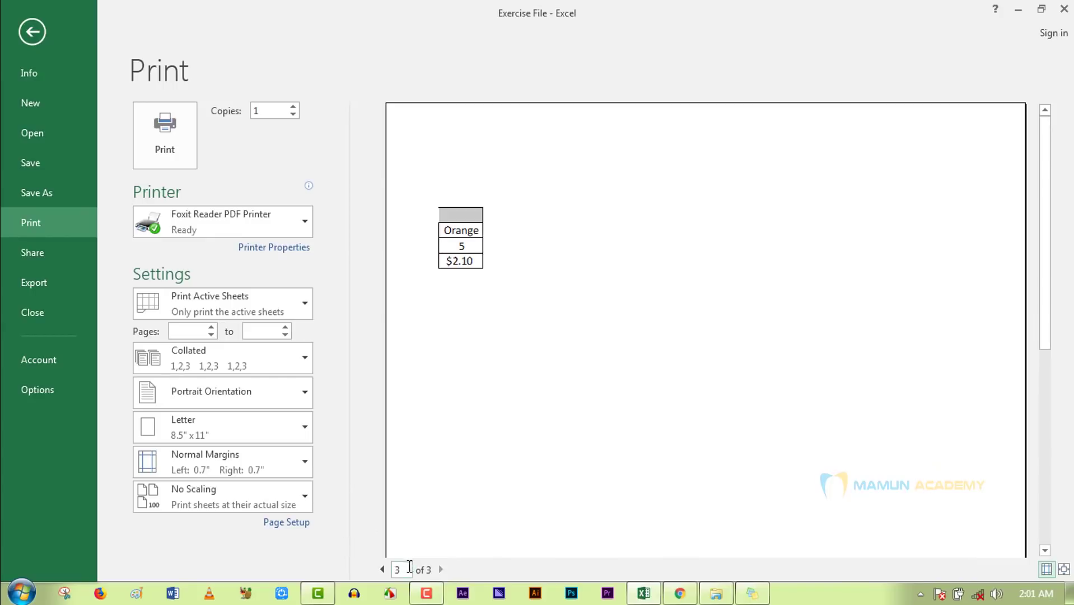
click(307, 526)
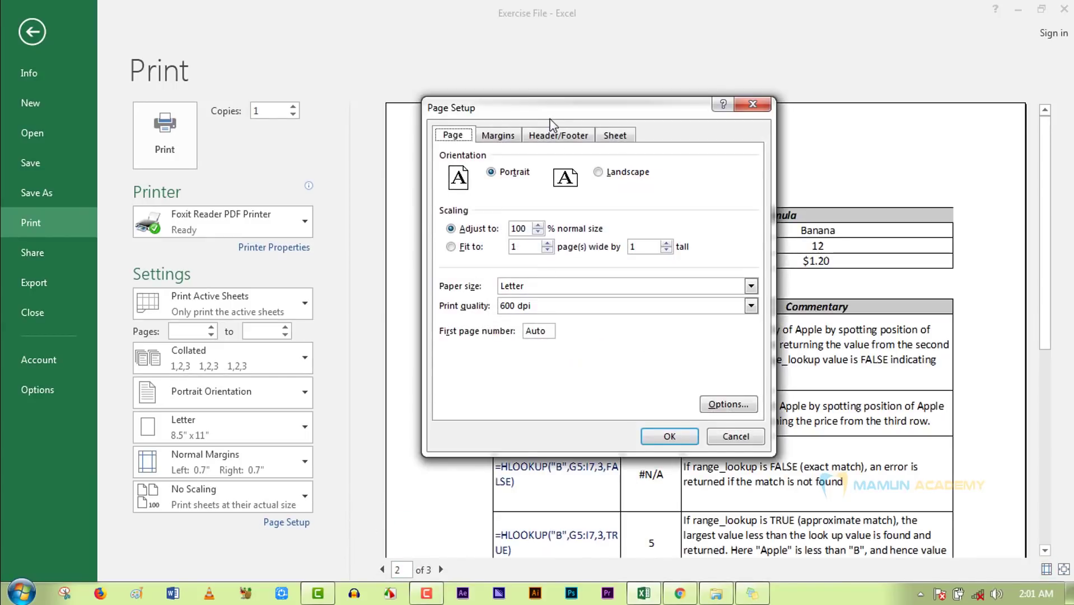
drag(550, 120, 477, 131)
click(424, 147)
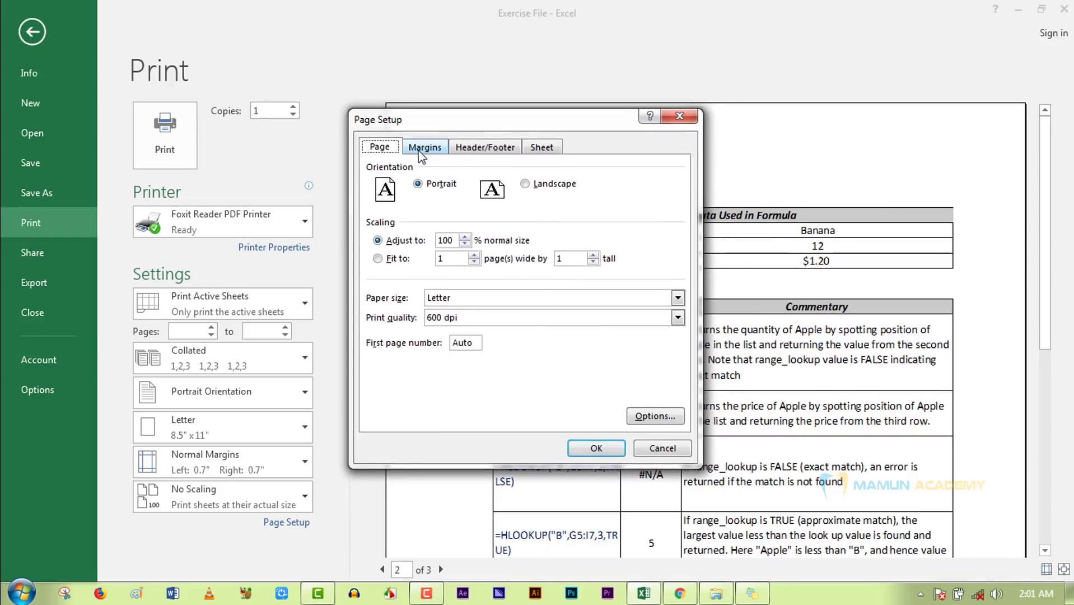
click(389, 149)
- Set the paper size to Legal, apply it, and return to the worksheet
click(677, 297)
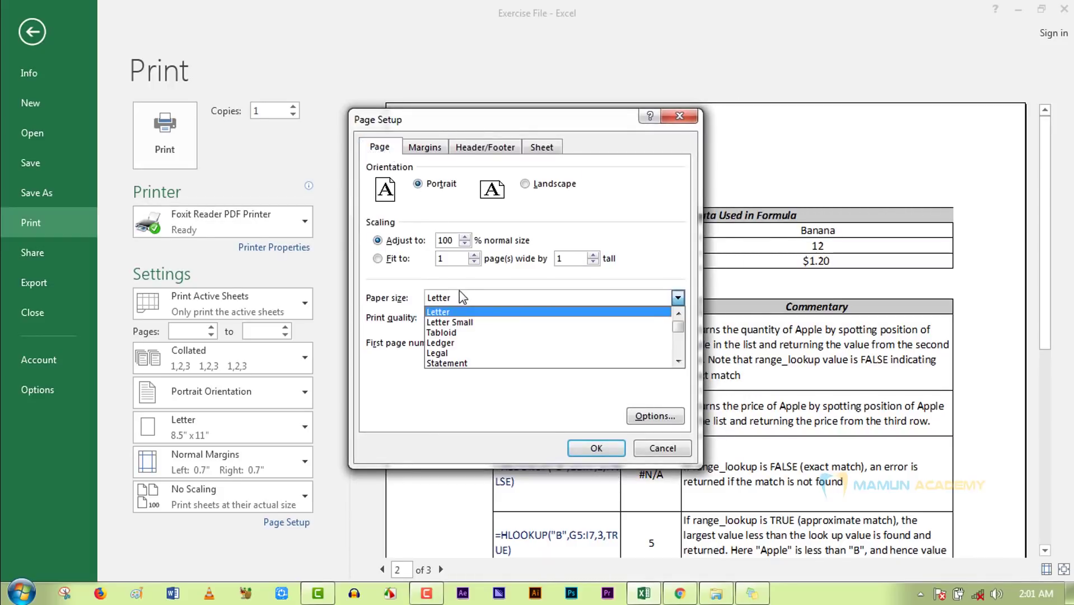
click(446, 352)
click(424, 146)
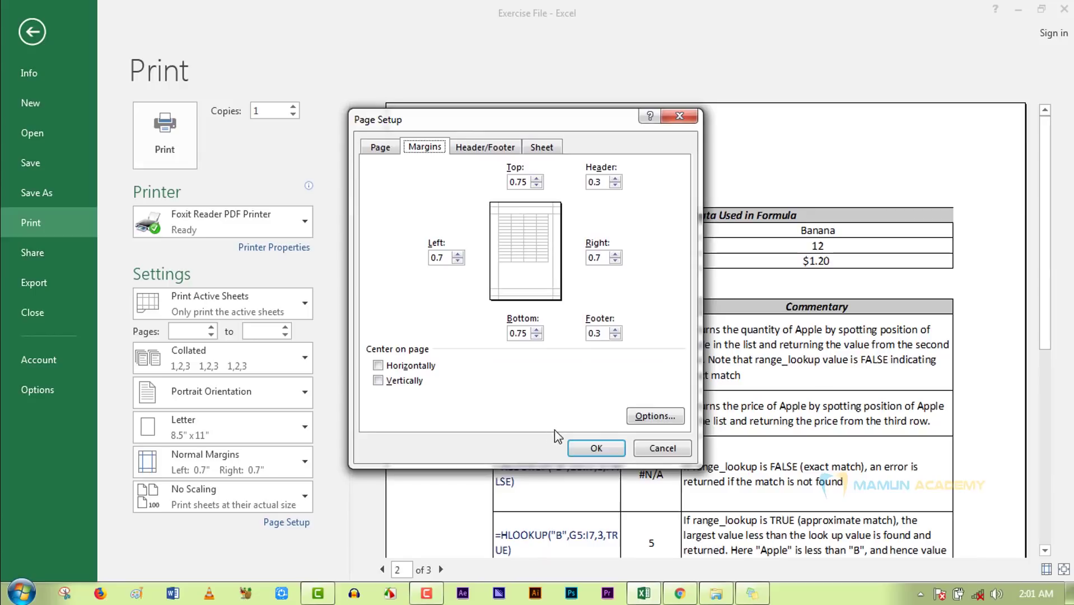
click(581, 449)
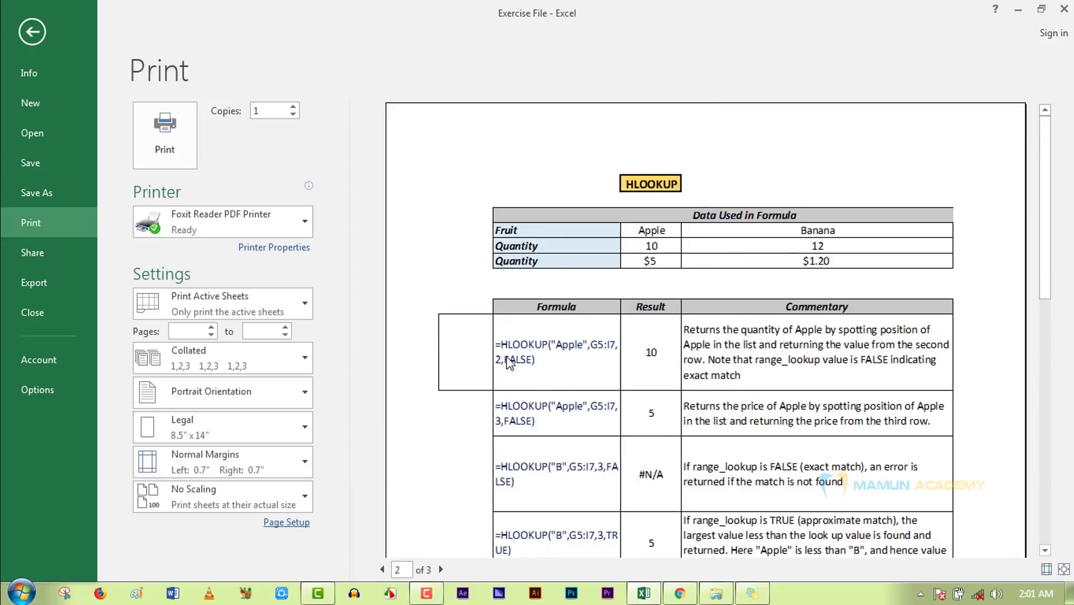
key(Escape)
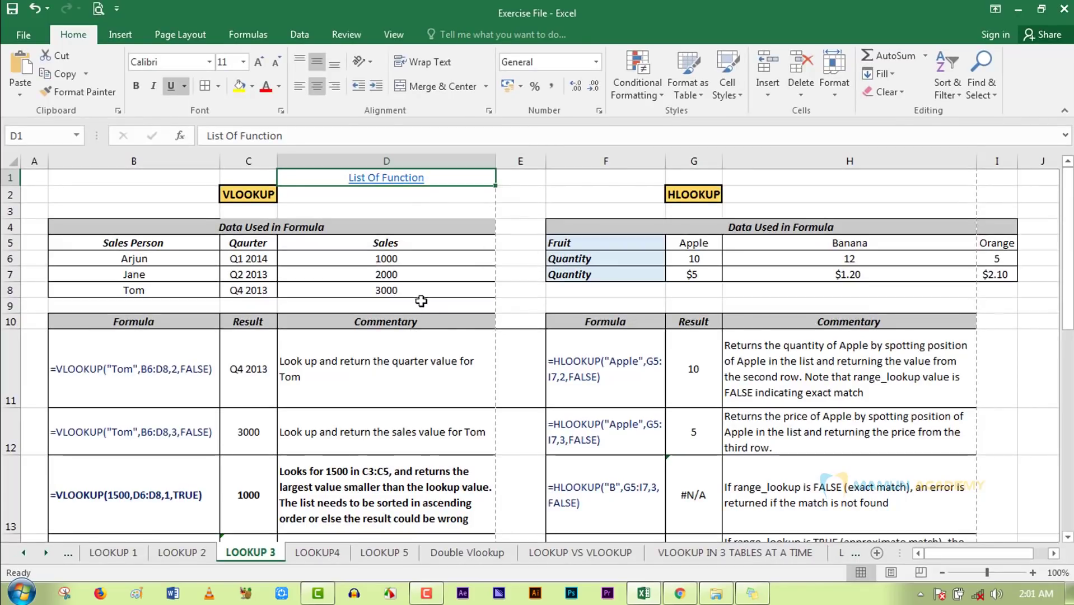
scroll(435, 280, down, 2)
scroll(436, 288, down, 4)
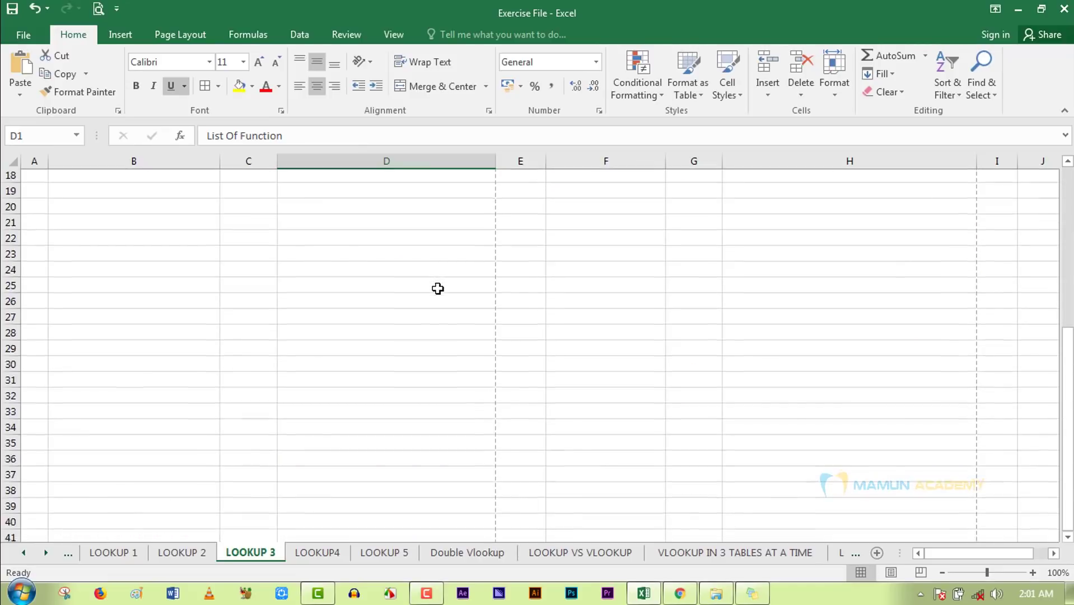
scroll(436, 291, down, 4)
scroll(437, 291, up, 10)
click(427, 400)
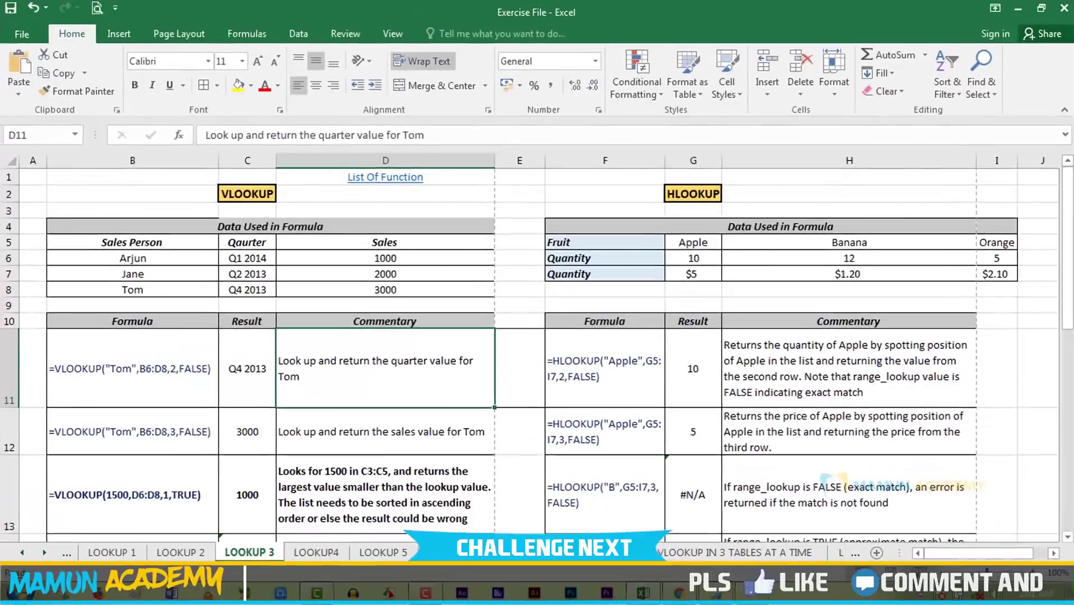
- Switch LOOKUP 3 to Page Break Preview to see its Page 1 / Page 2 split
click(865, 559)
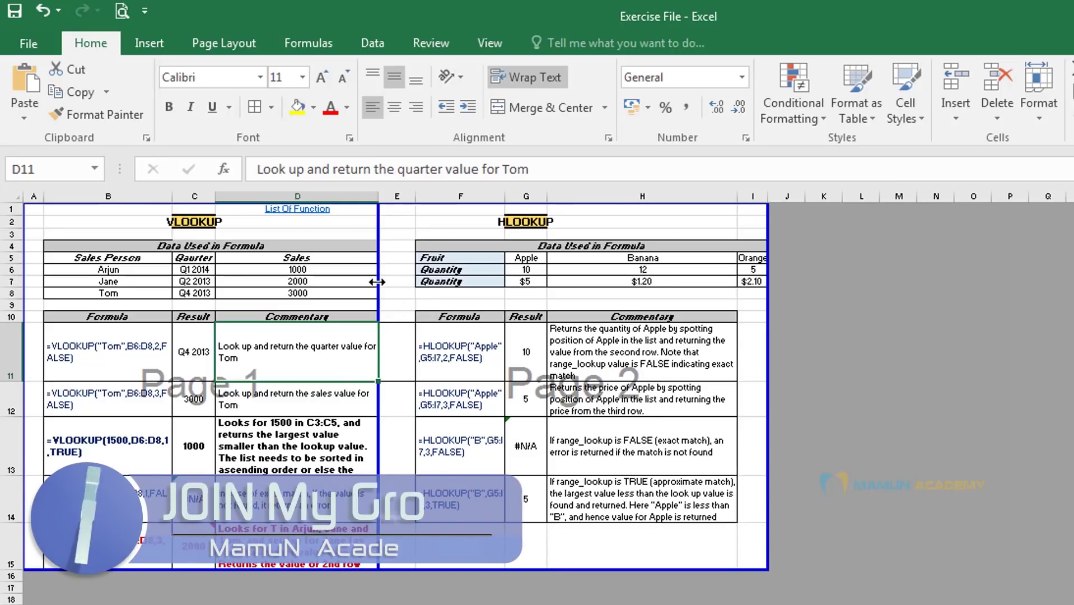
- Move the vertical page break to after column I so both tables share Page 1, then return to Normal view
drag(377, 282, 571, 325)
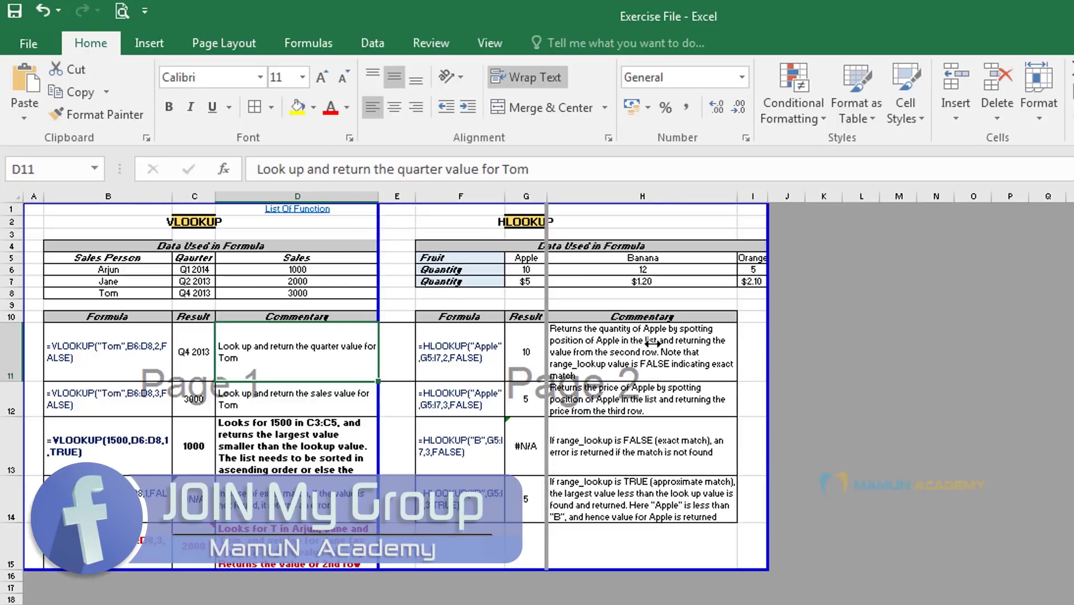
mouse_move(653, 343)
mouse_down()
mouse_move(739, 331)
mouse_move(548, 359)
mouse_up()
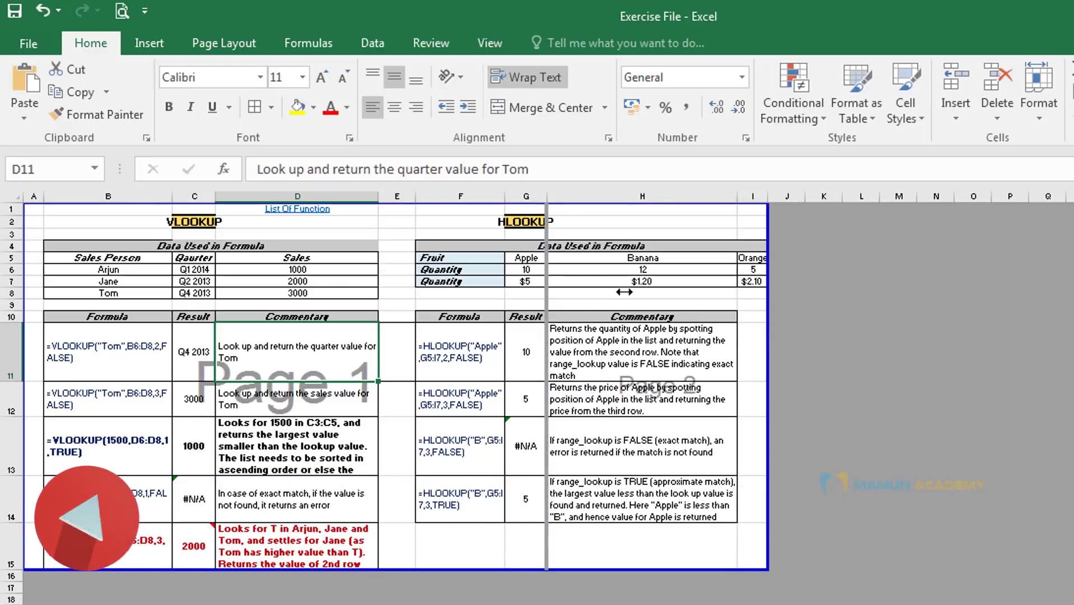
drag(547, 267, 771, 310)
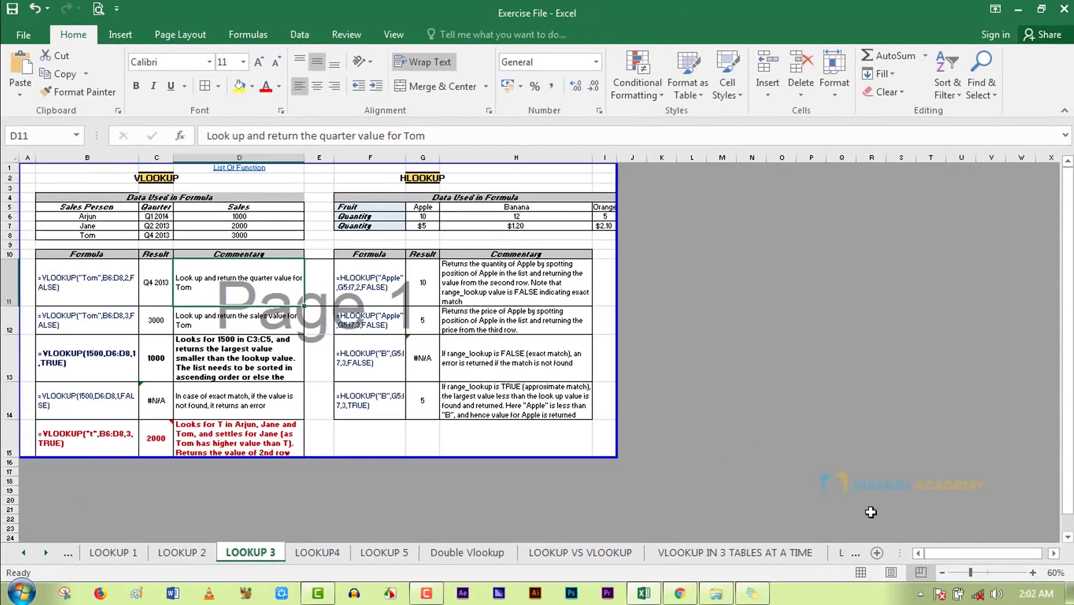
click(861, 572)
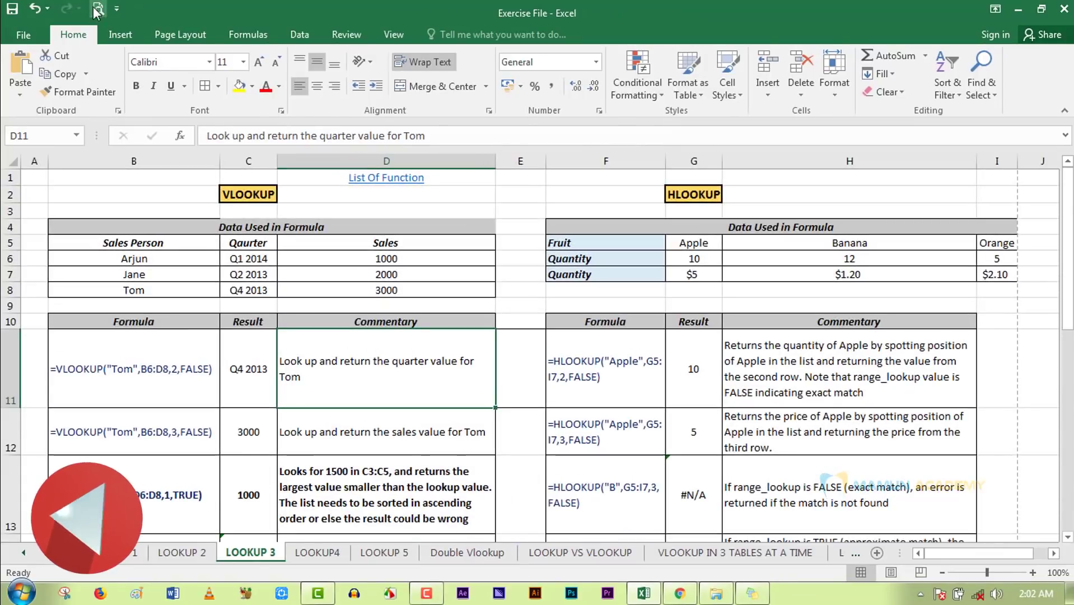
click(98, 8)
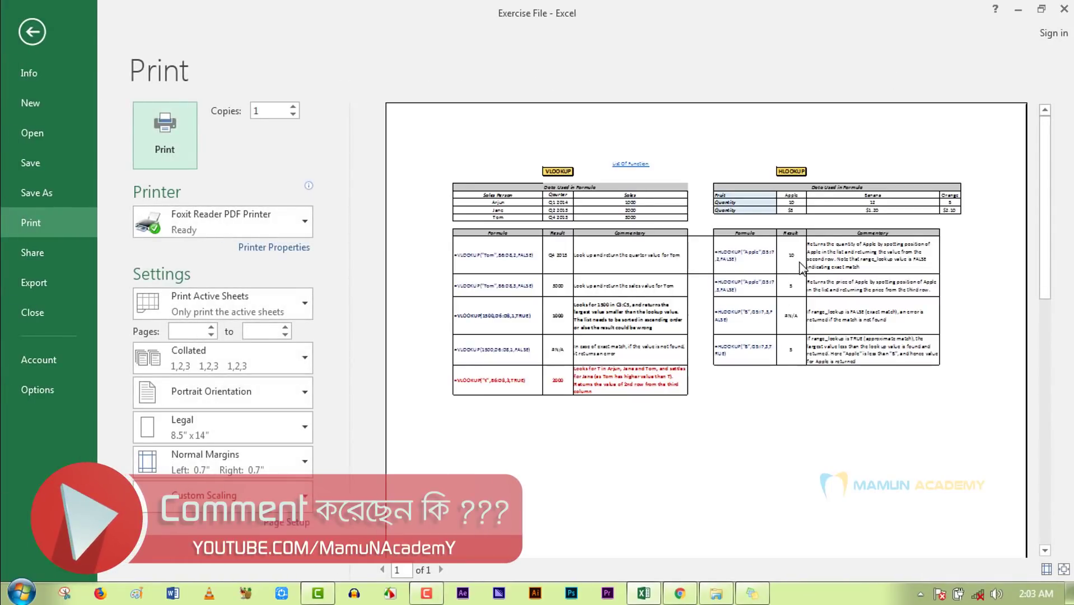
click(805, 268)
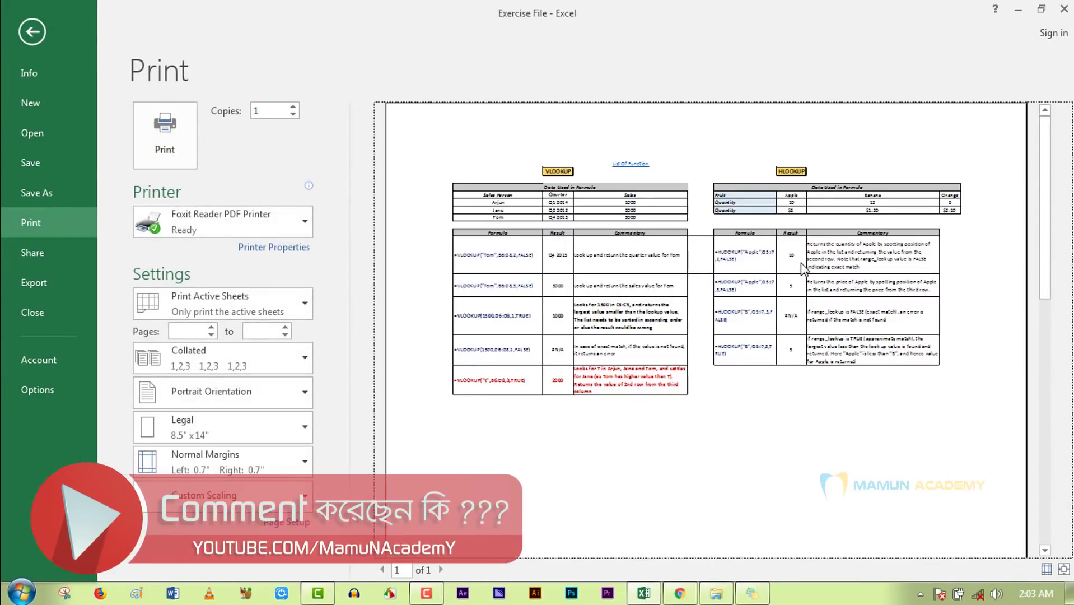
click(804, 269)
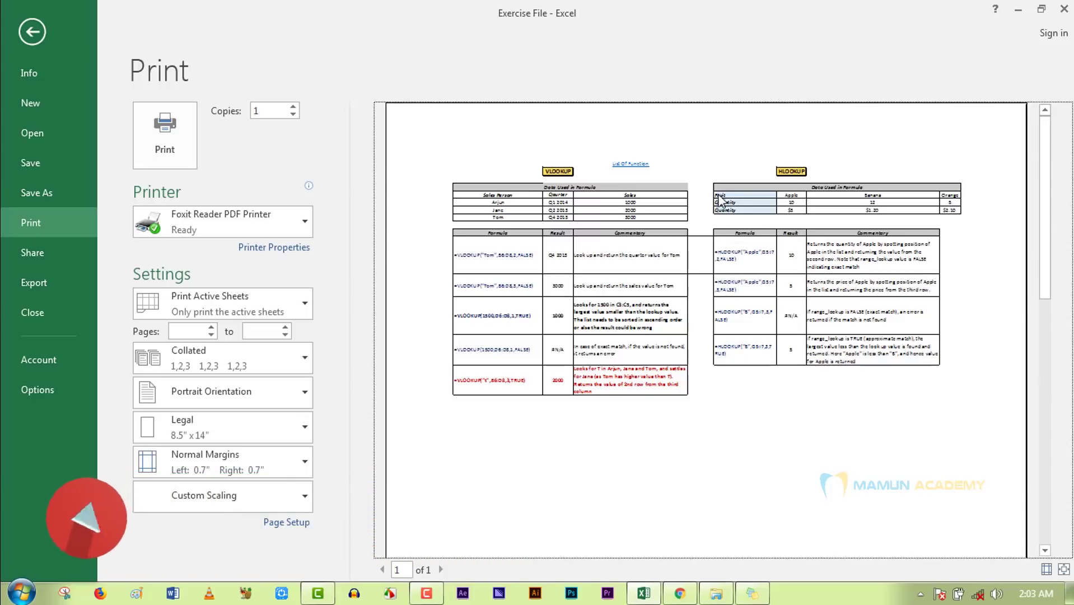
key(Escape)
click(659, 393)
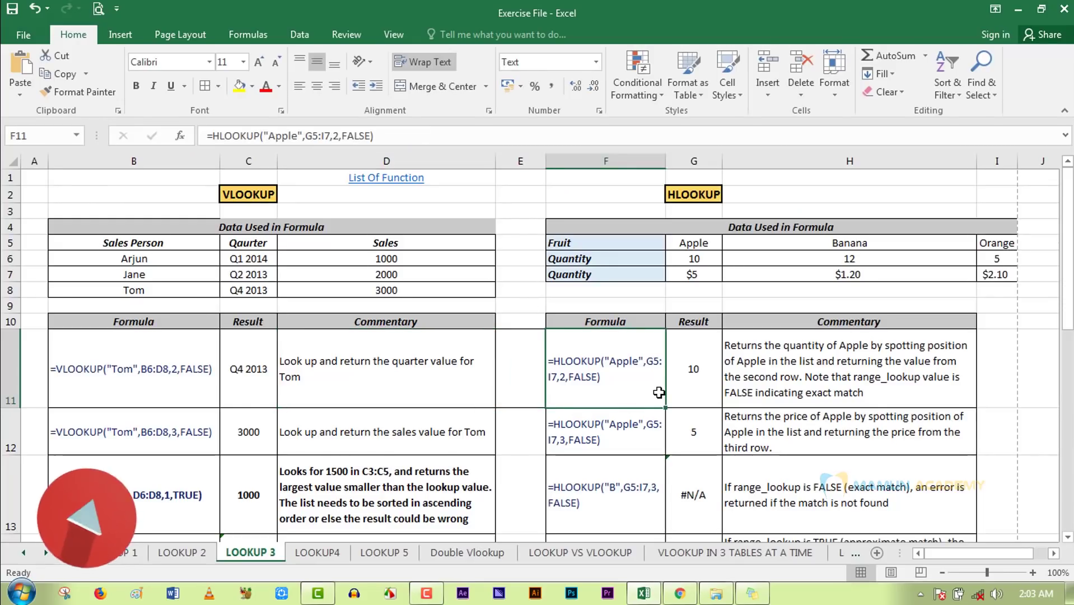